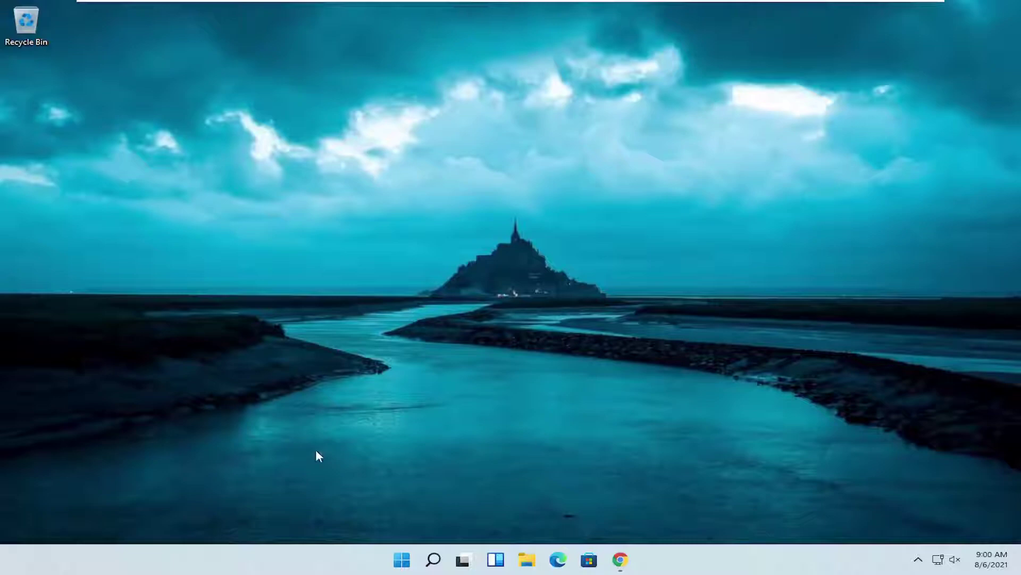
Step: Search Windows for msconfig and launch System Configuration from the results
click(434, 560)
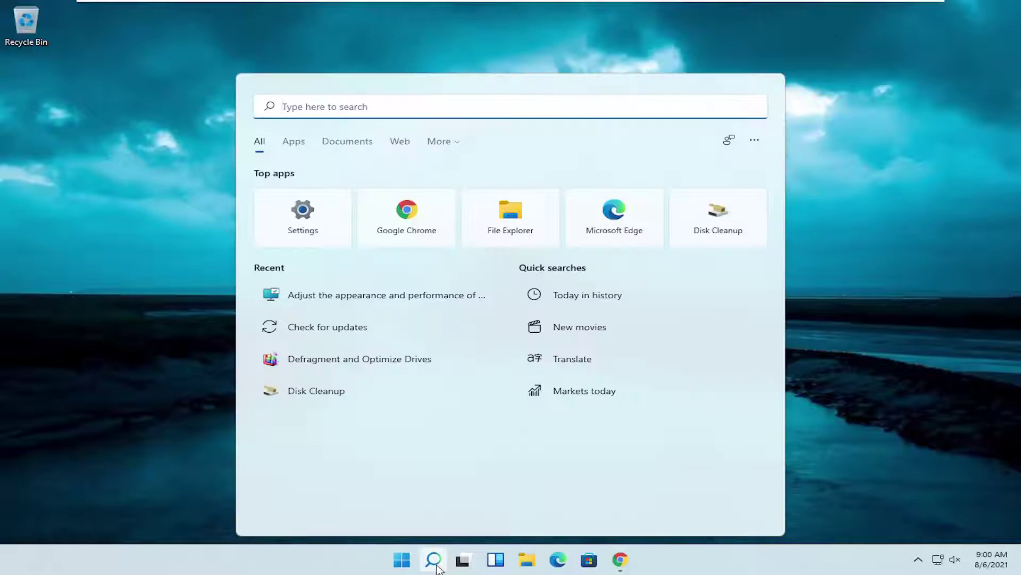
text(mscon)
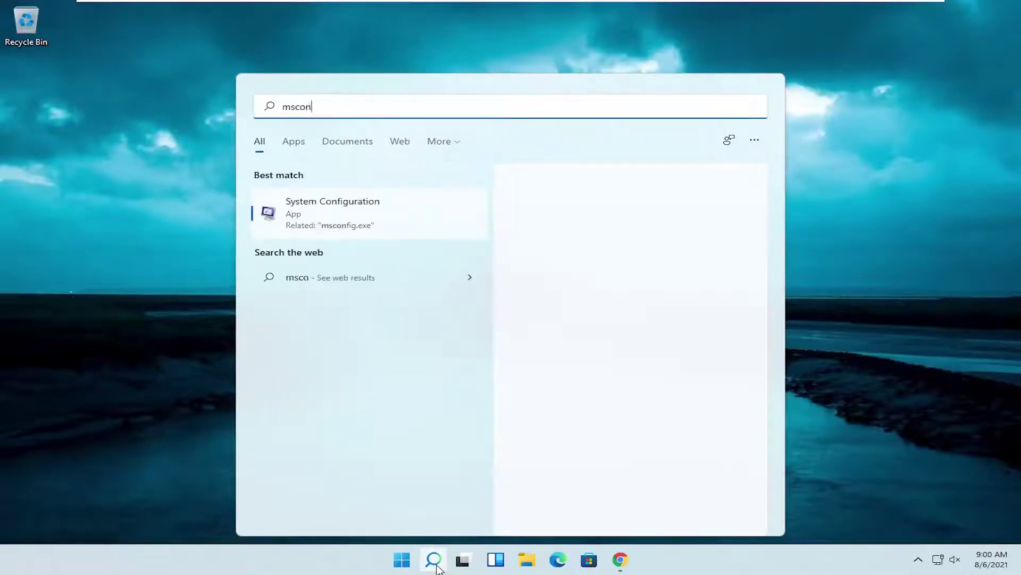
text(fig)
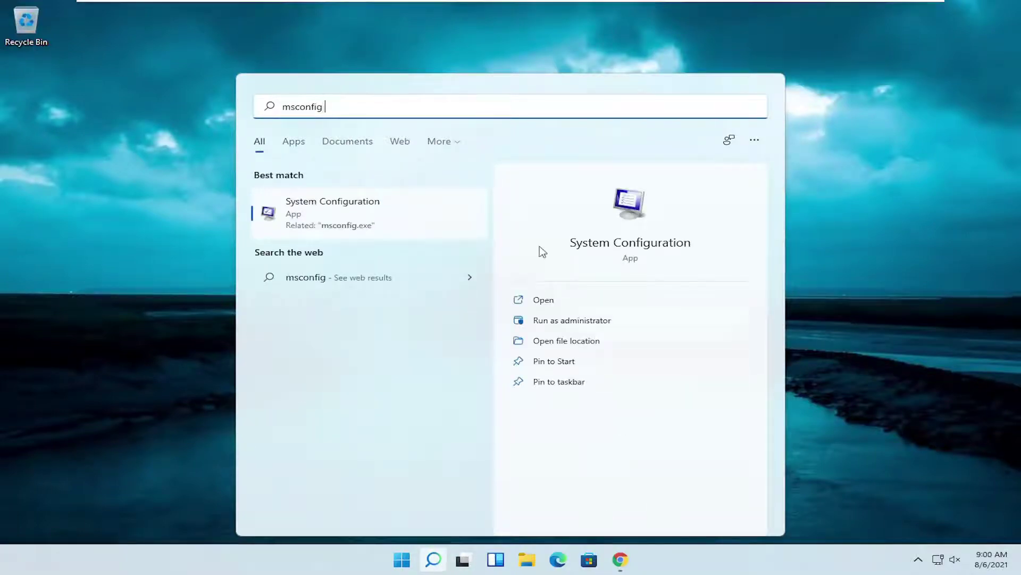
click(352, 221)
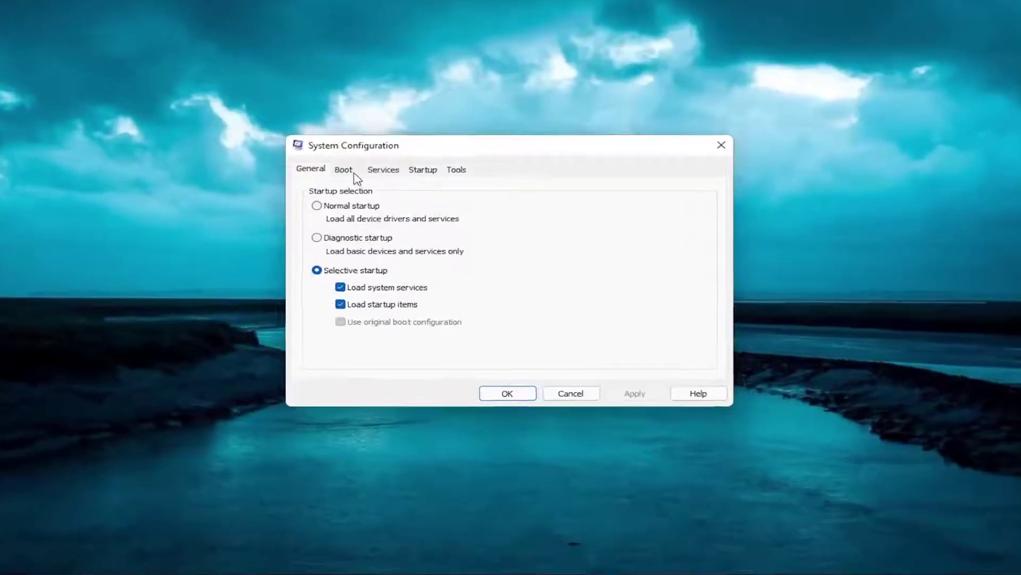
Step: In Boot advanced options, limit the processors to 2 and enable Maximum memory
click(360, 177)
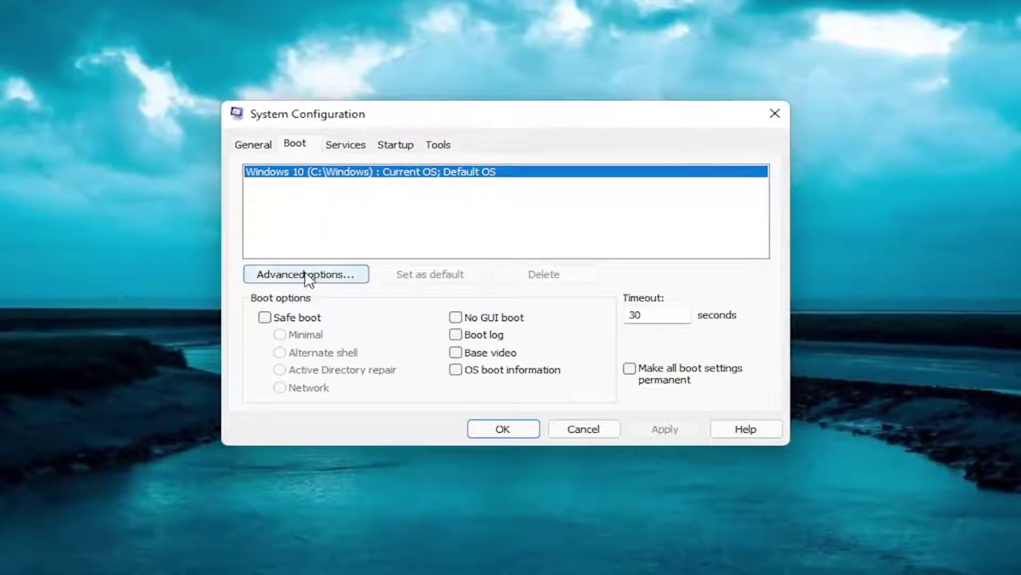
click(311, 276)
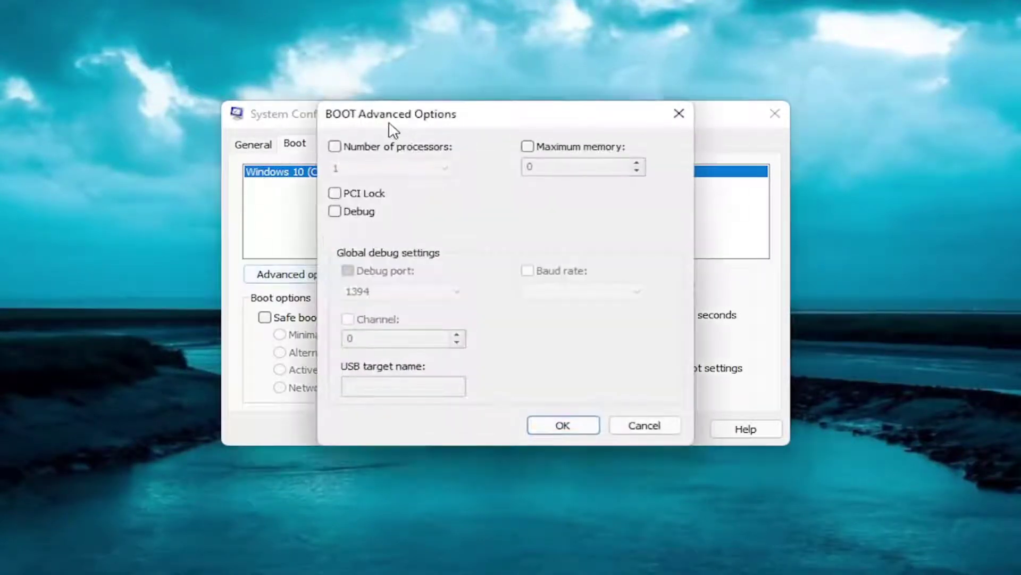
click(335, 147)
click(445, 172)
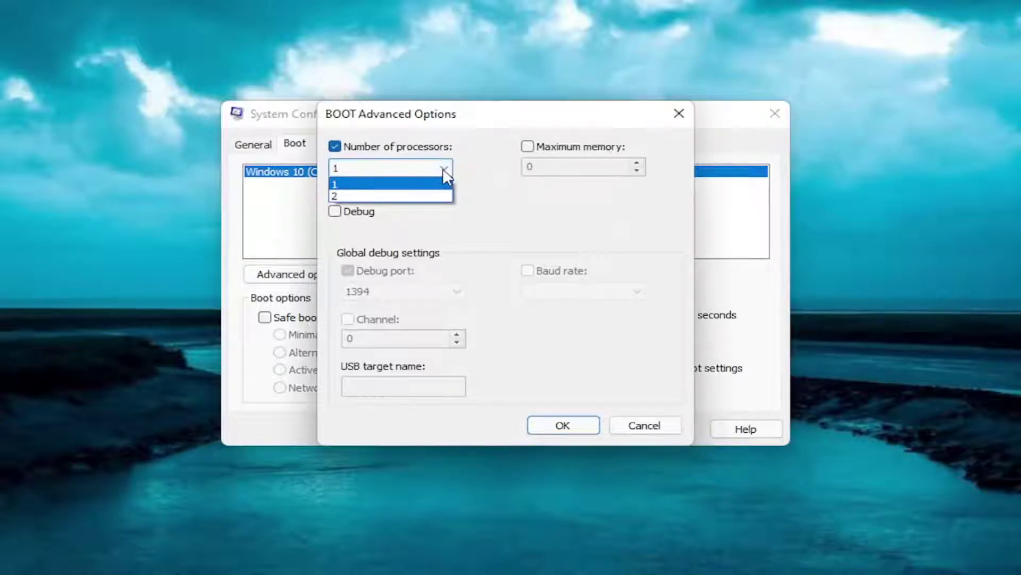
click(391, 196)
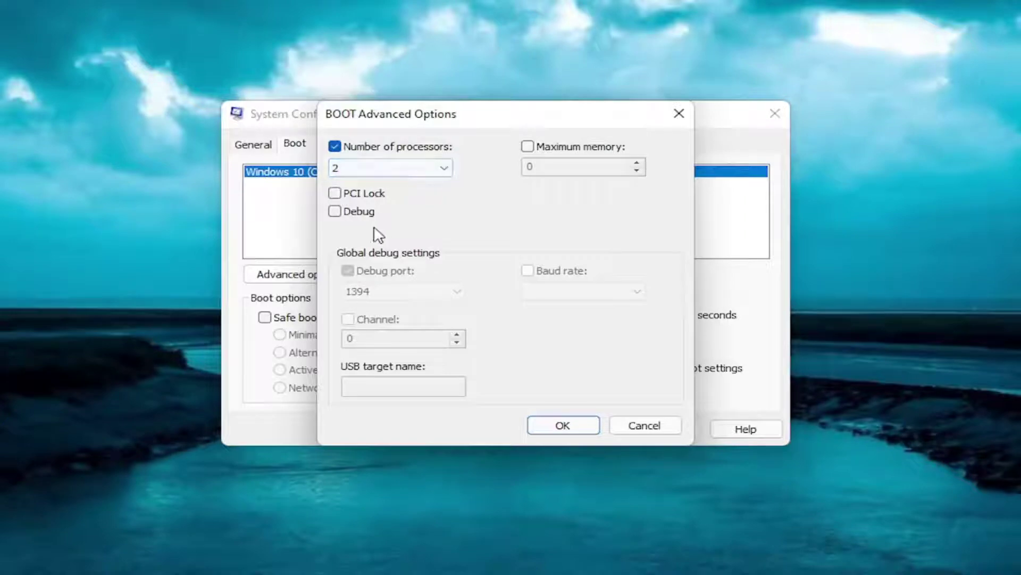
click(527, 146)
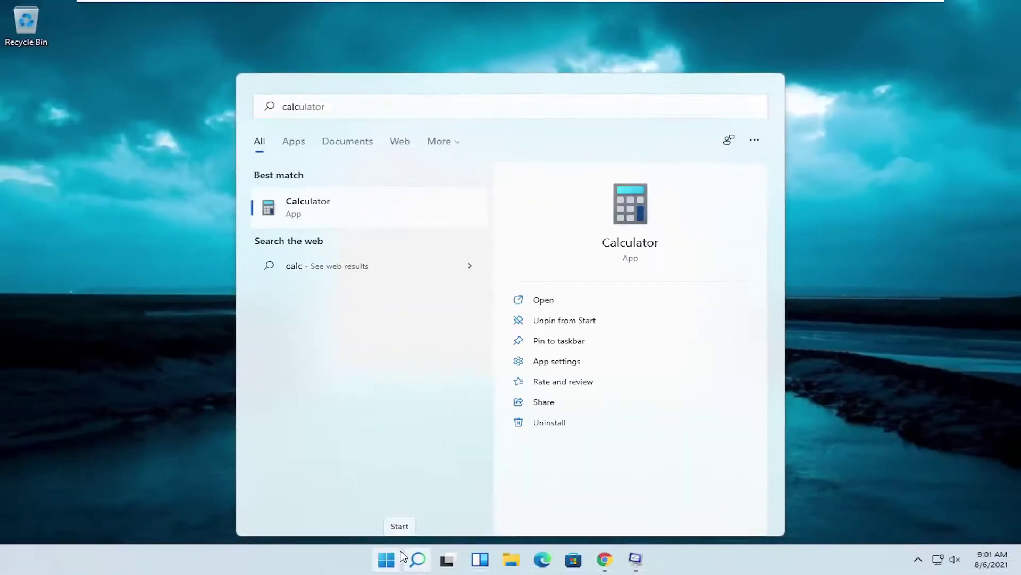
Step: Use Calculator for 1024×8, 8192×2 and 1024×4 = 4,096, then close it
key(Return)
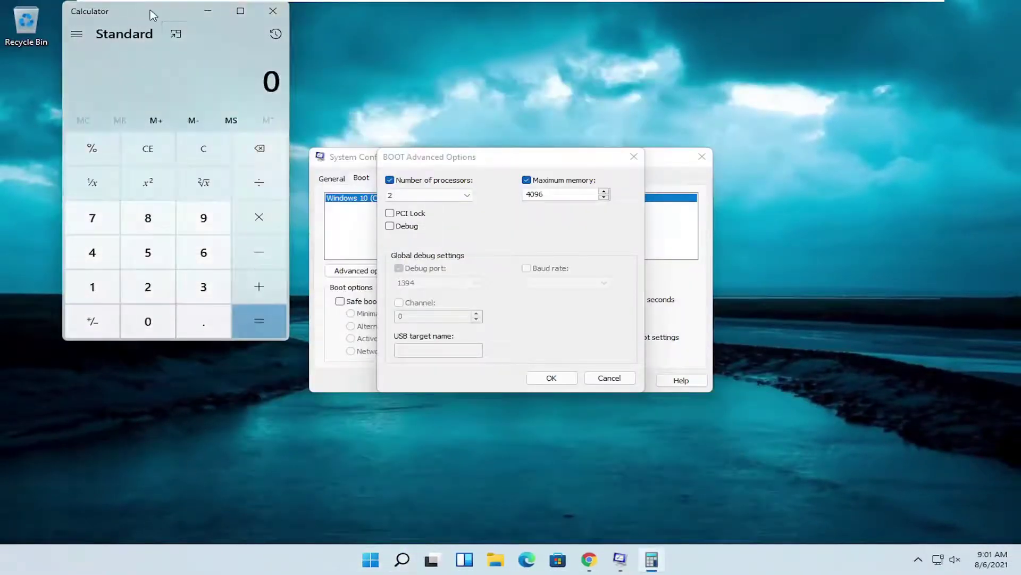
drag(151, 10, 404, 94)
text(1,024)
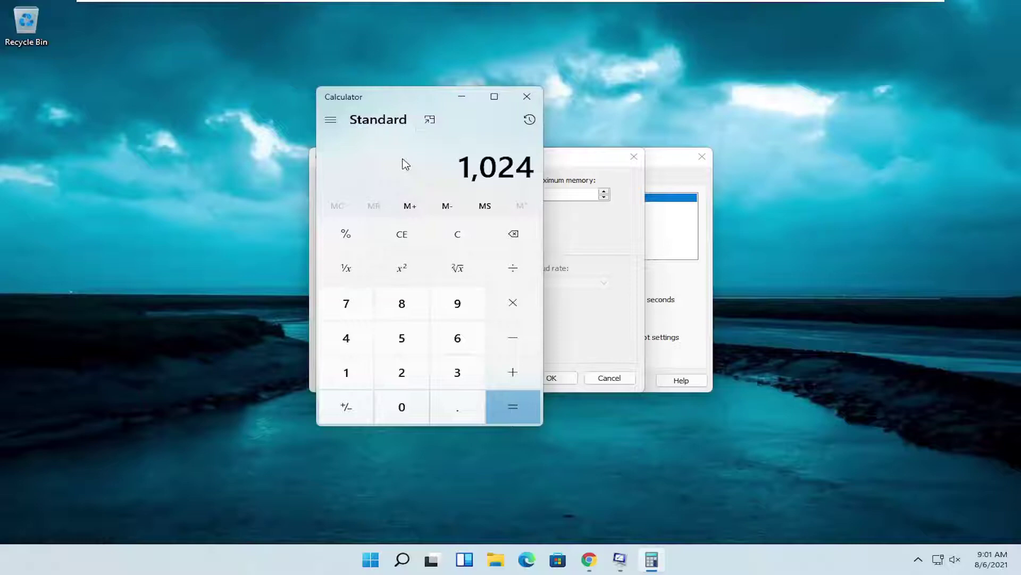
key(asterisk)
text(8)
key(Return)
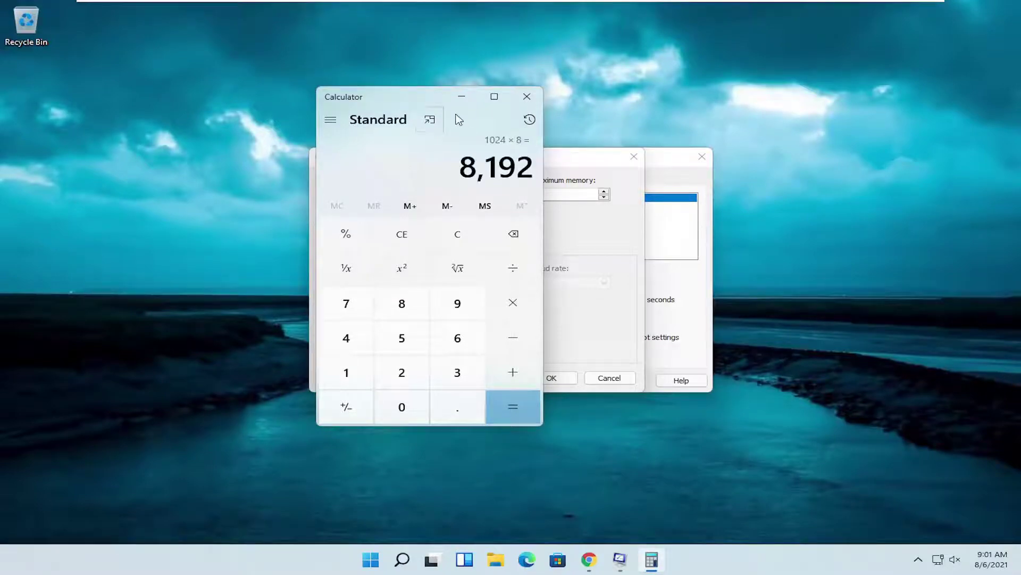
drag(439, 99, 343, 112)
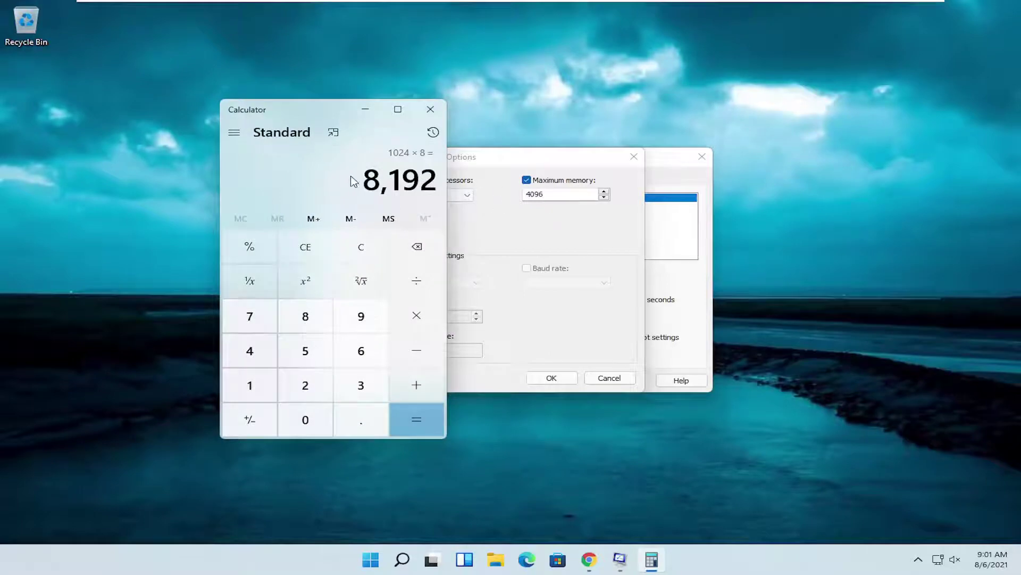
text(*2)
key(Return)
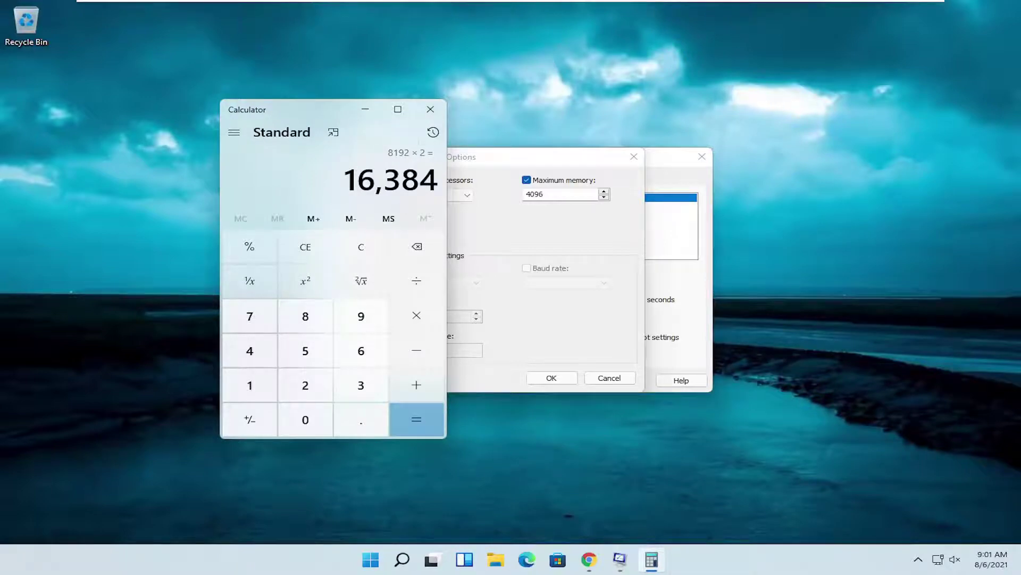
key(Escape)
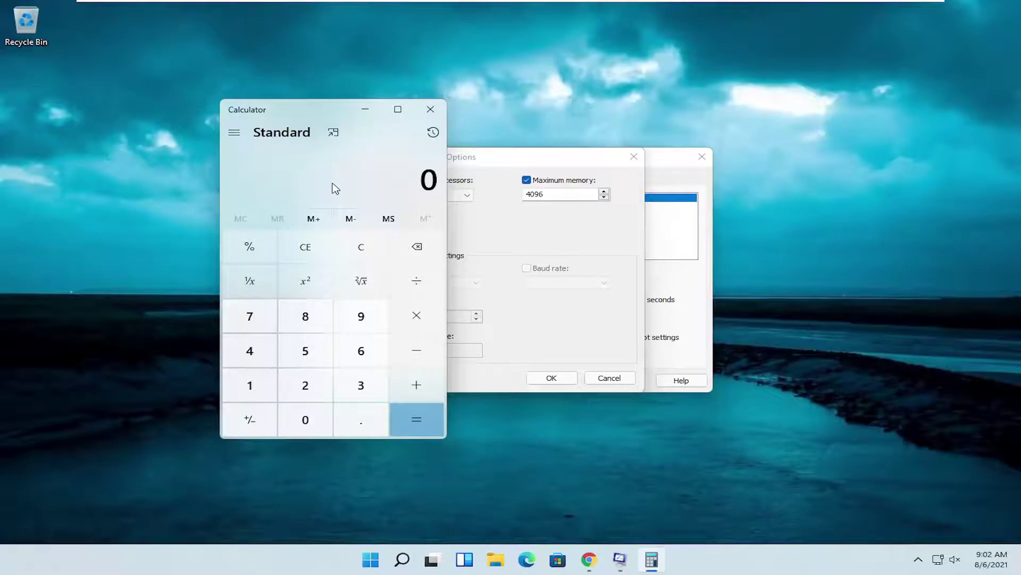
text(1024*)
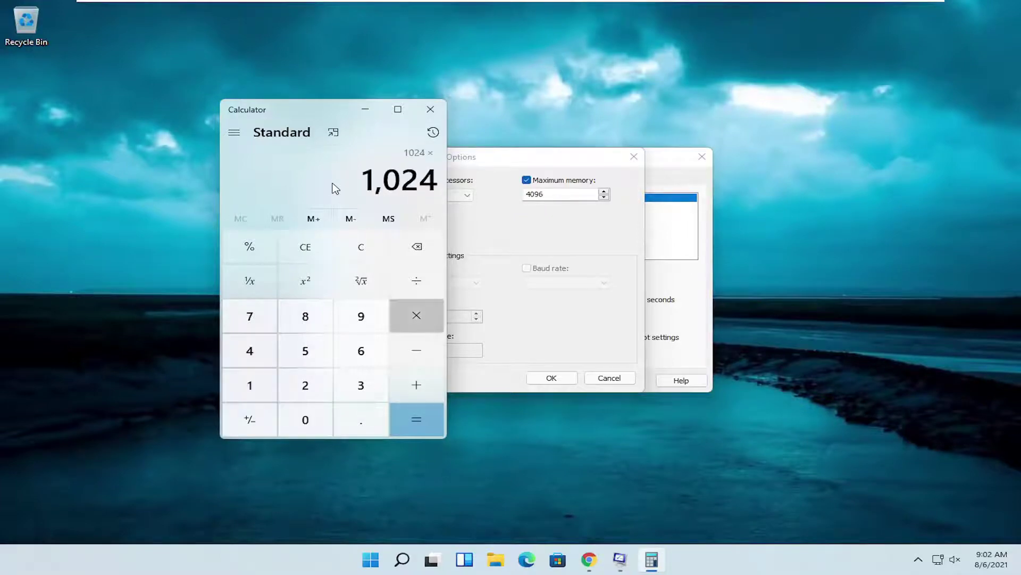
text(4)
key(Return)
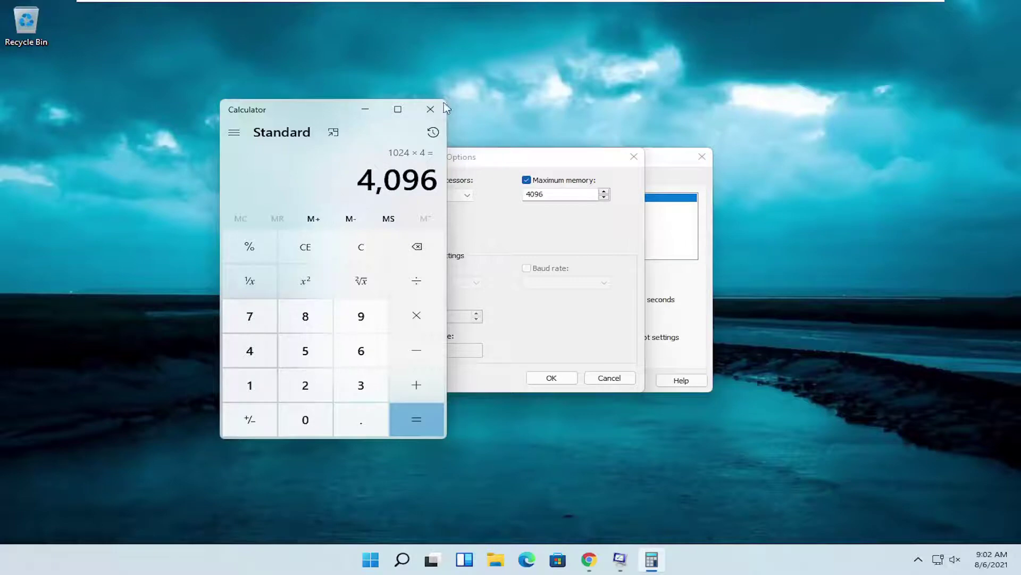
click(432, 110)
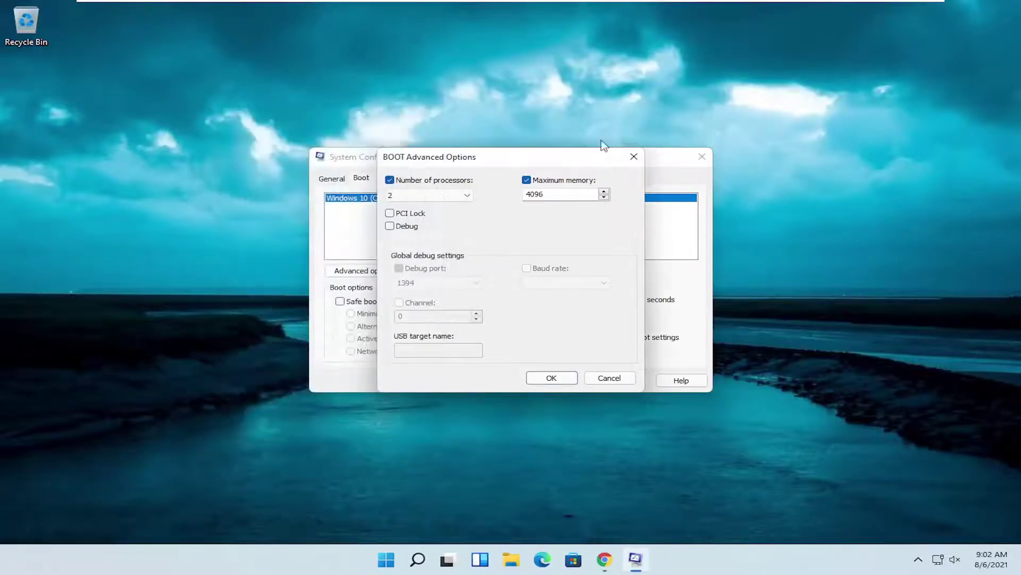
Step: Accept the 2-processor and 4096 MB memory limits, then close System Configuration
click(552, 379)
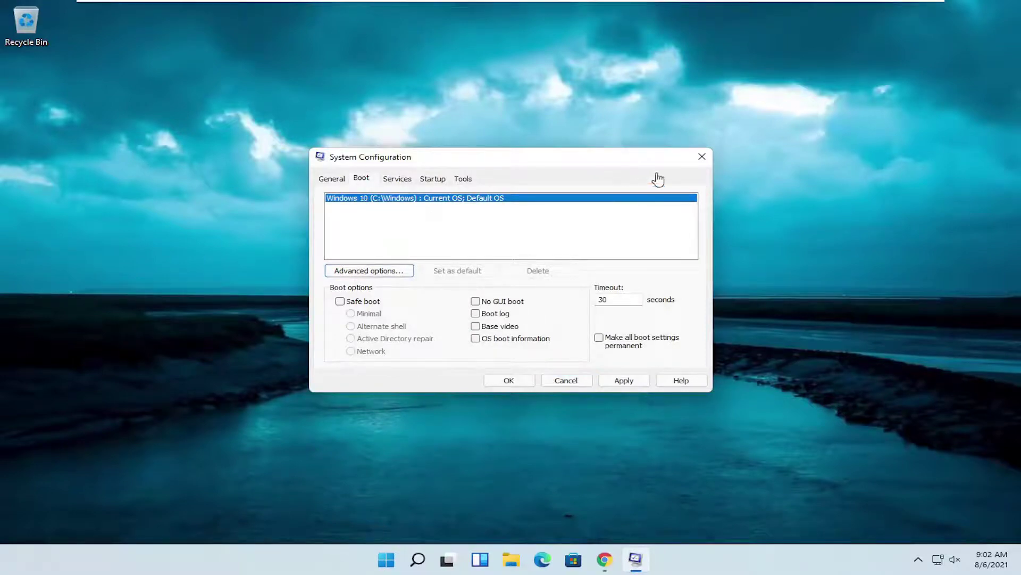
click(702, 157)
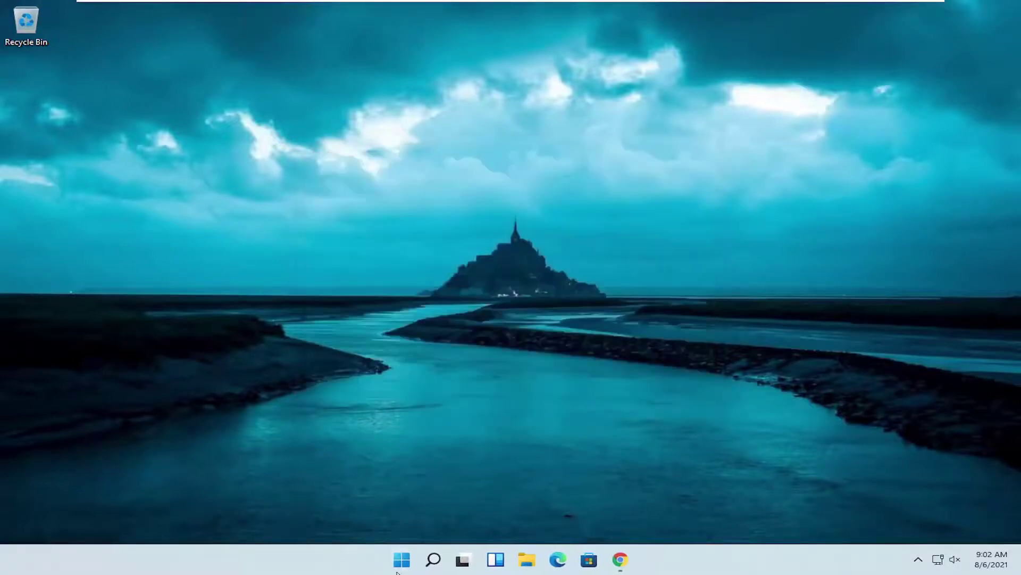
Step: Search 'adjust', open 'Adjust the appearance and performance of Windows' and move the dialog higher
click(433, 559)
text(adjus)
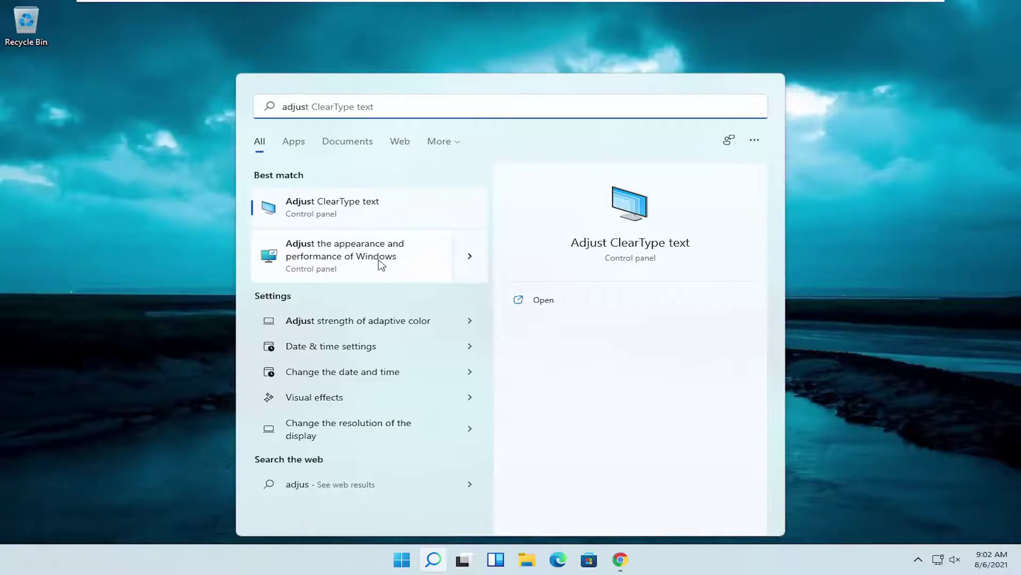
click(351, 263)
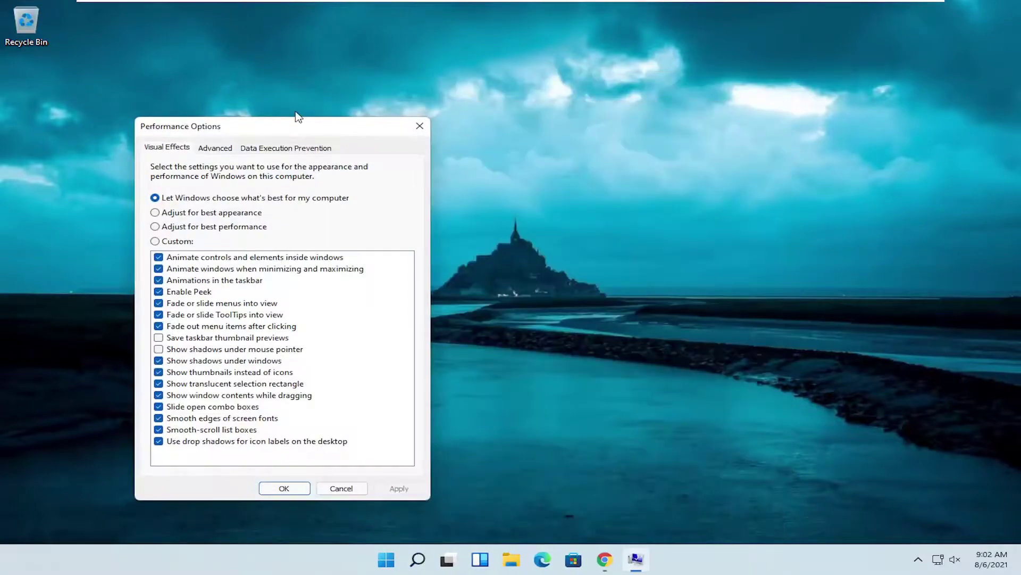
drag(297, 114, 471, 87)
Step: Show Performance Options' Advanced tab with Programs scheduling and the 1408 MB paging file
click(391, 105)
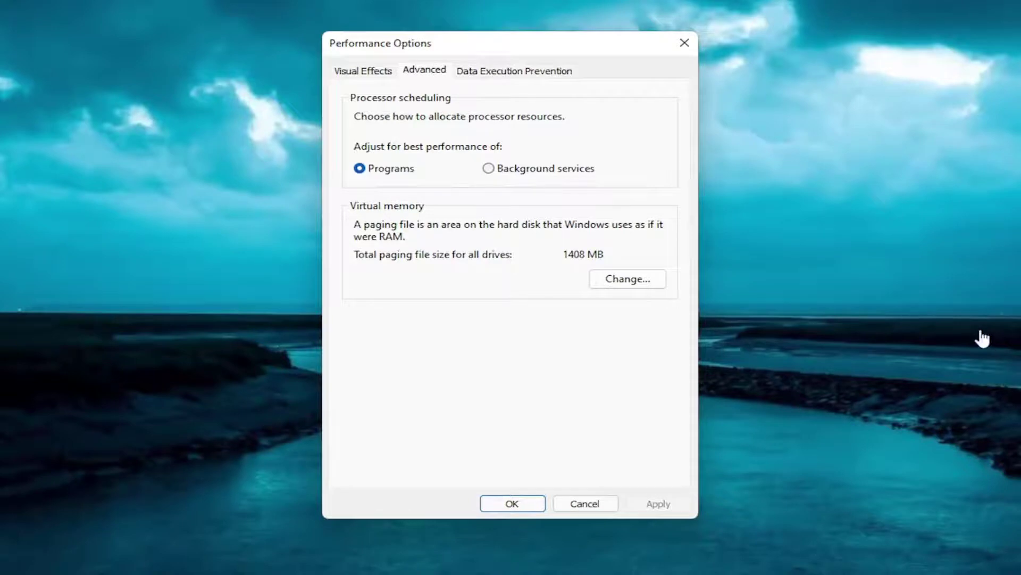
Step: Keep automatic paging file management for all drives, acknowledge the restart notice, and close Performance Options
click(639, 278)
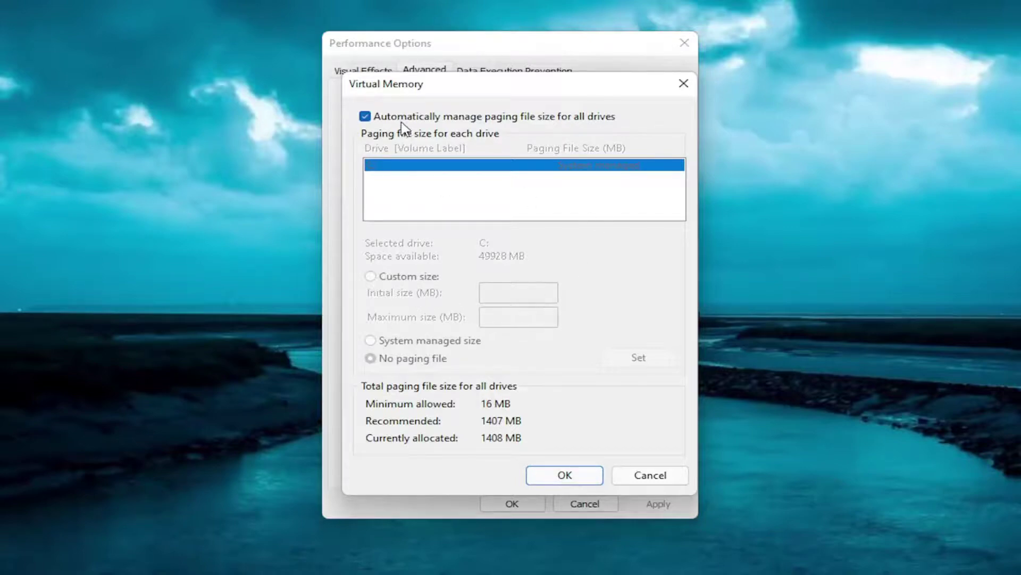
click(563, 474)
drag(567, 264, 503, 261)
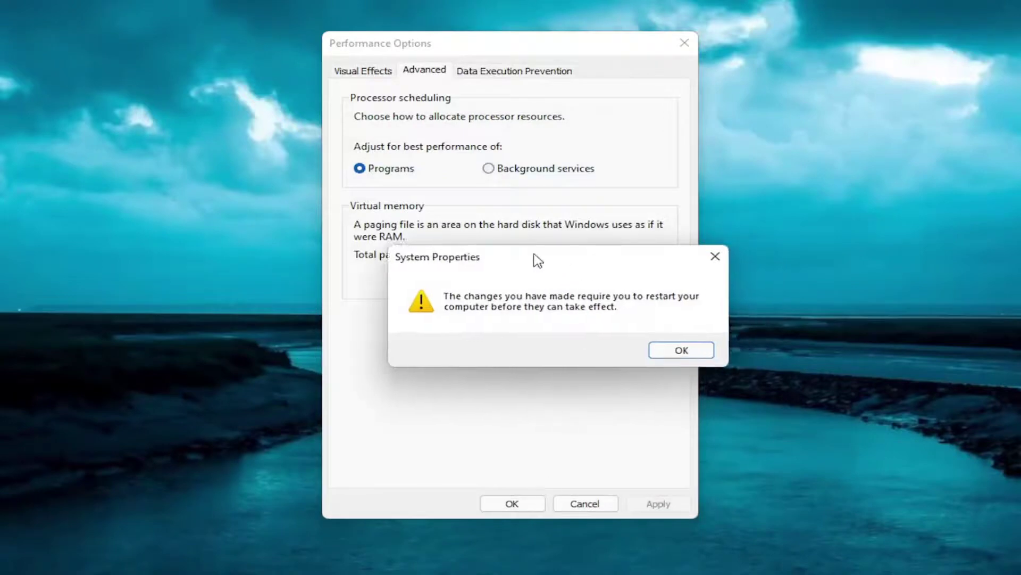
click(643, 351)
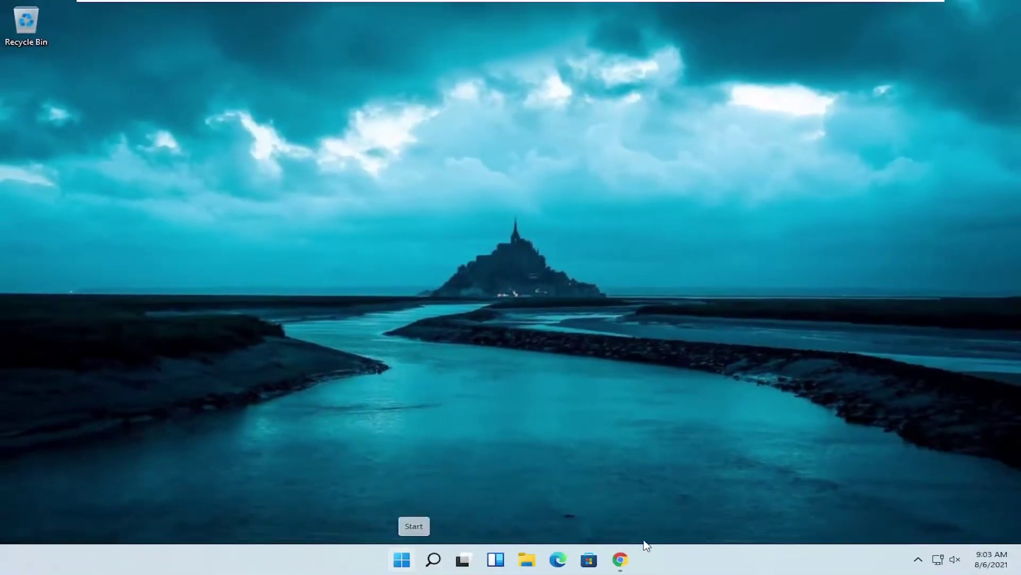
Step: Close all Chrome windows and restart the computer from the Start context menu
right_click(620, 559)
click(601, 524)
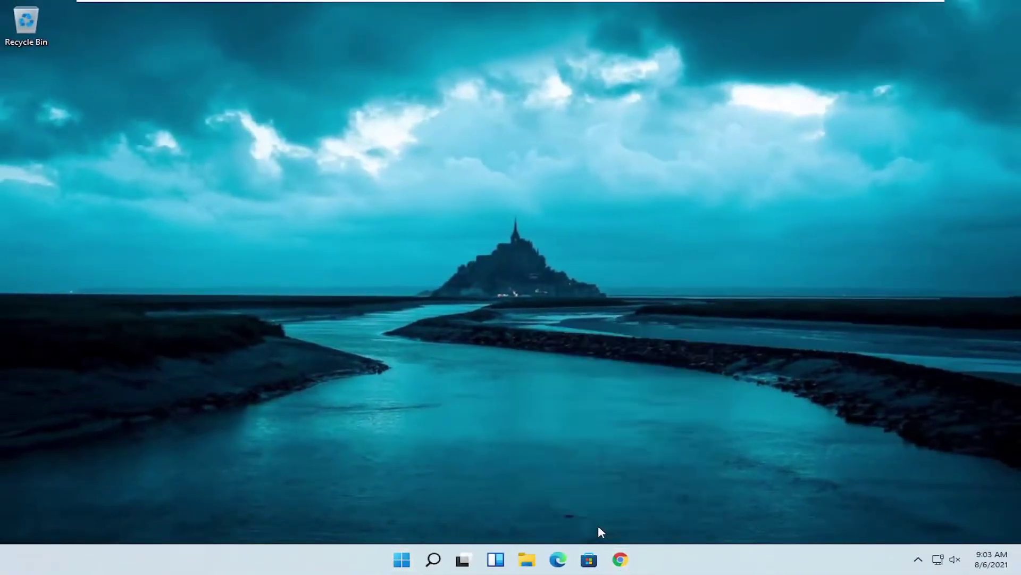
right_click(404, 562)
mouse_move(390, 508)
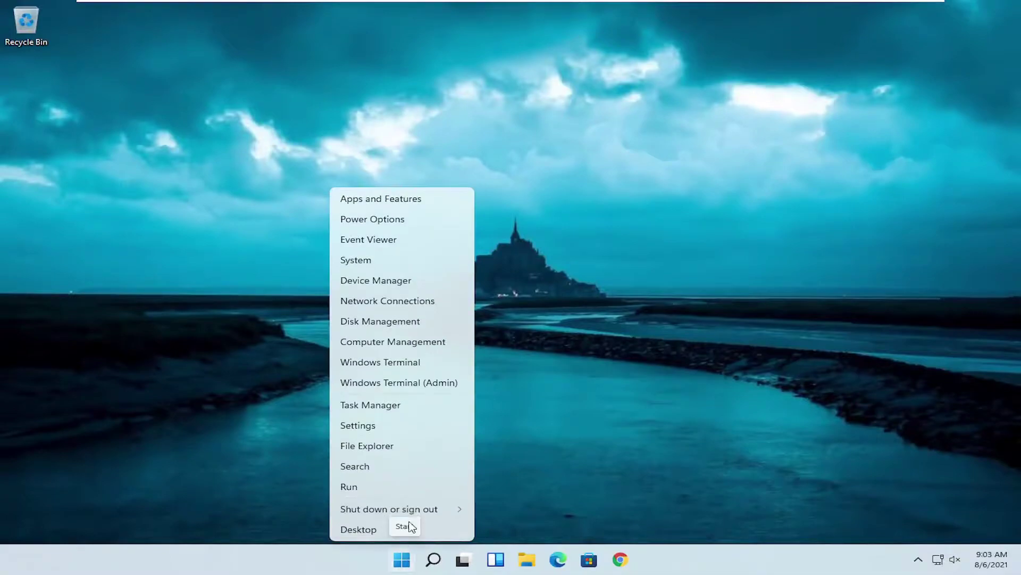
click(498, 531)
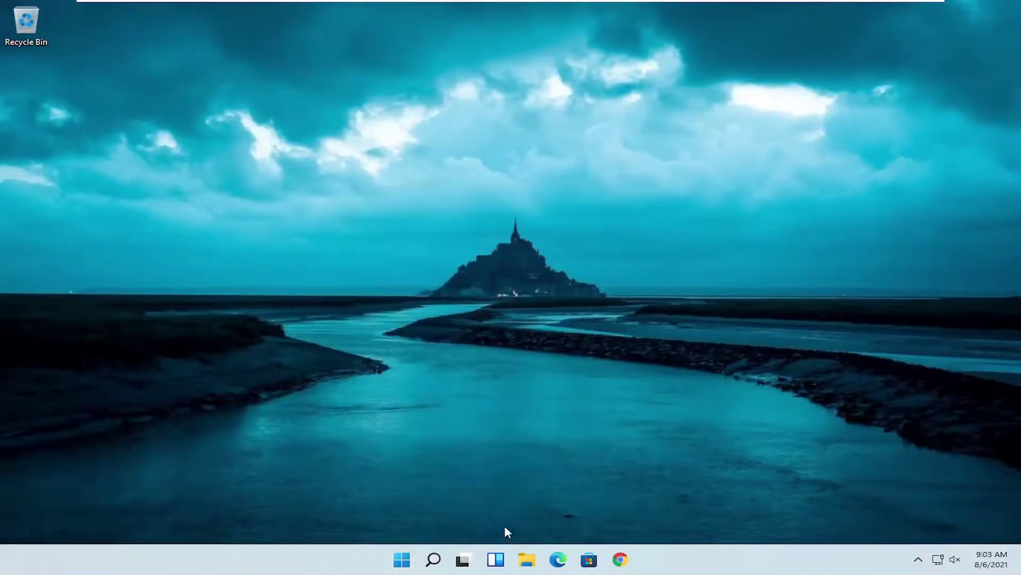